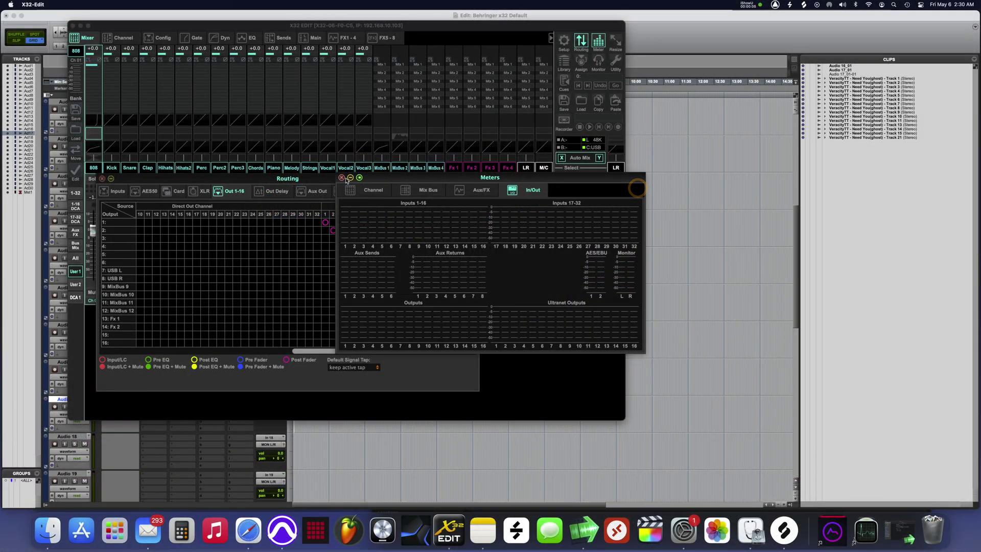
Step: Close the Meters window and move the Out 1-16 routing grid aside to inspect its columns
left_click(342, 178)
left_click_drag(342, 180, 761, 209)
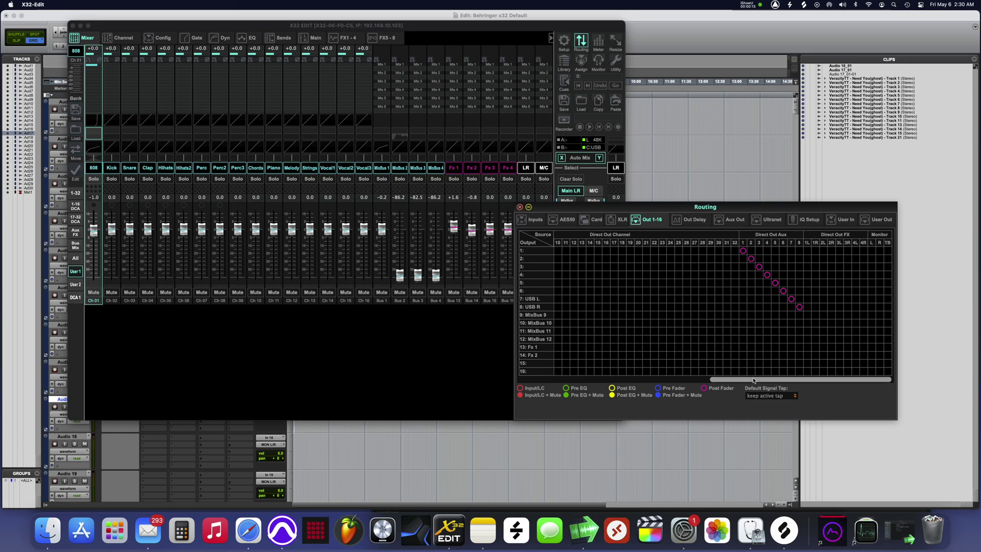
left_click_drag(739, 379, 582, 399)
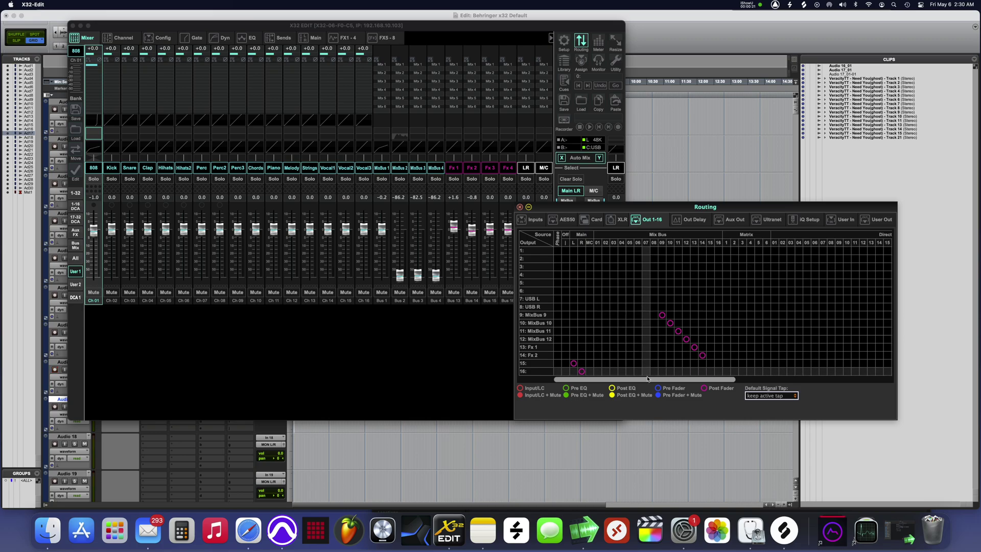
left_click_drag(648, 379, 810, 383)
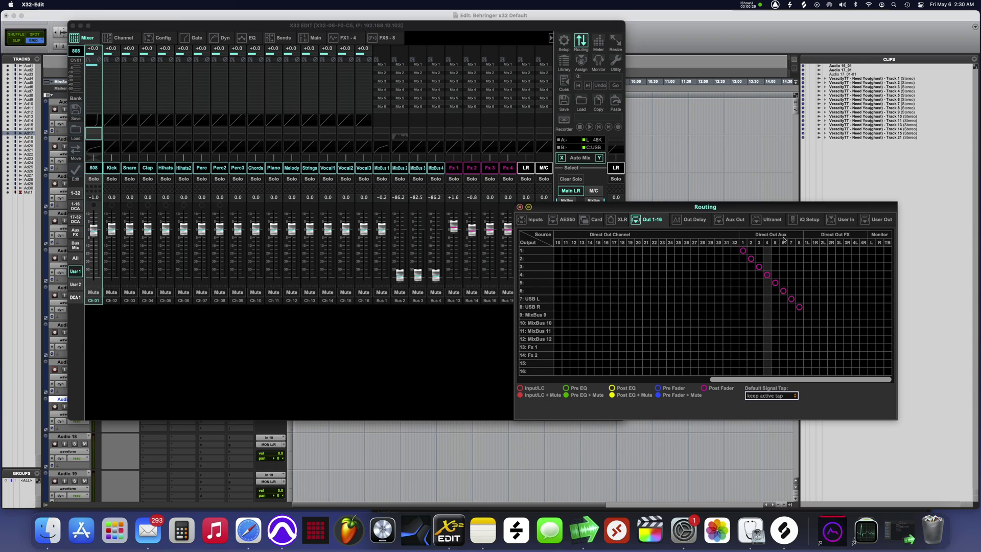
Step: On the Card routing page, set Outputs 17-24 to the Aux source
left_click(593, 223)
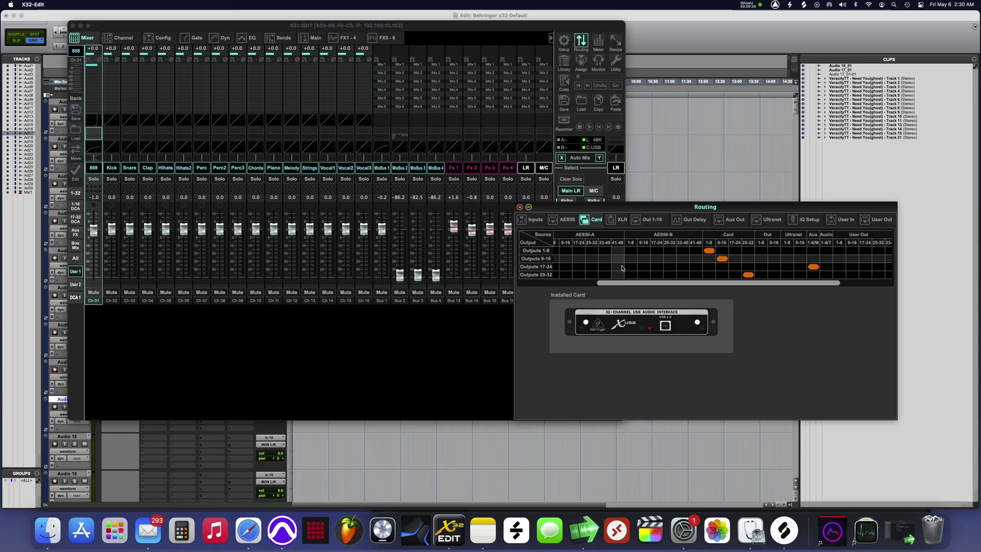
left_click_drag(626, 283, 697, 283)
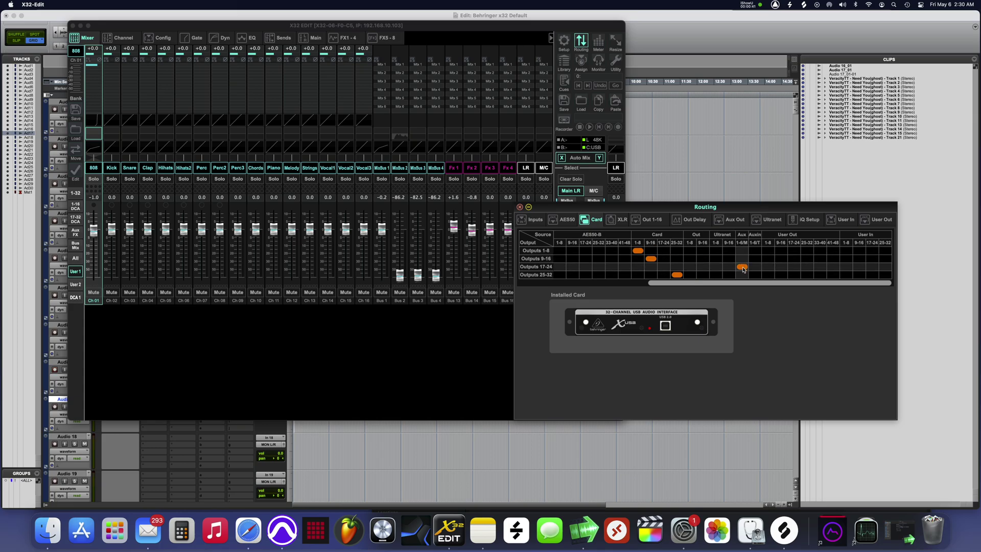
left_click(755, 266)
left_click(755, 259)
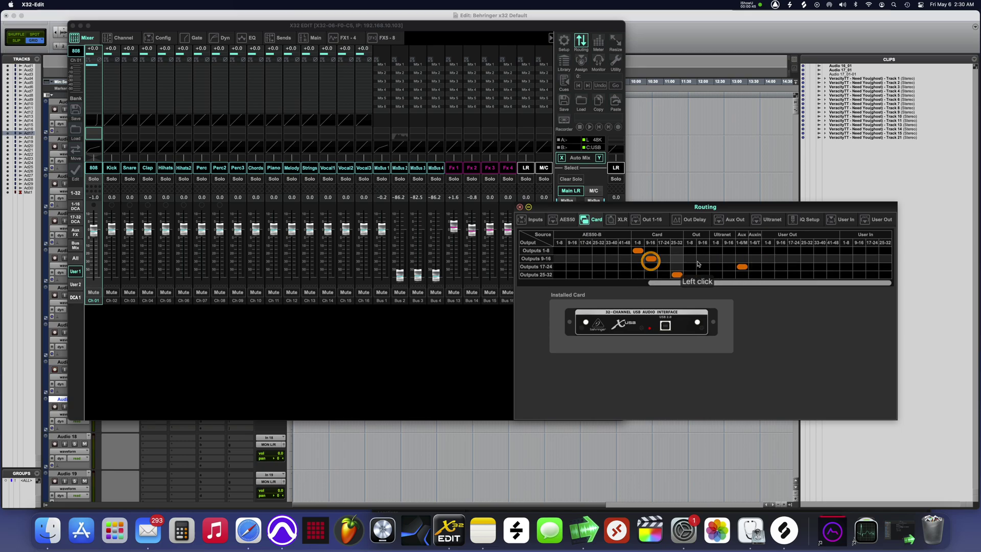
left_click(754, 266)
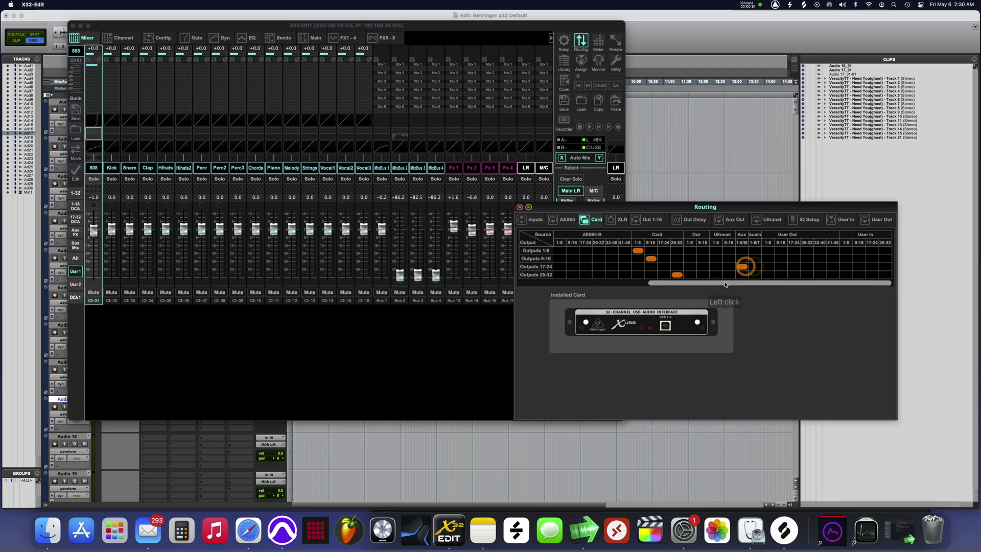
left_click_drag(697, 283, 603, 285)
Step: Review the Inputs and Out 1-16 routing pages, then close the Routing window
left_click(533, 220)
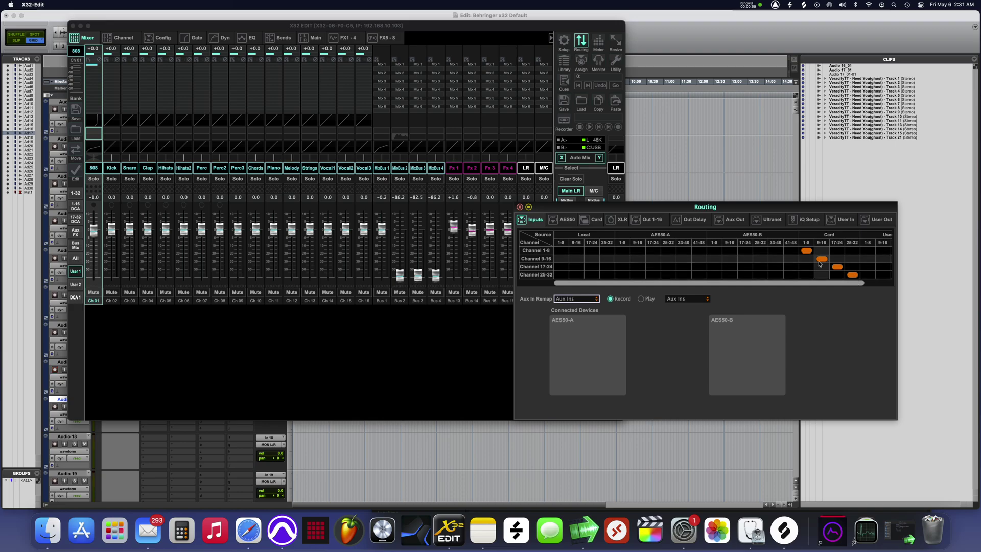
left_click(595, 221)
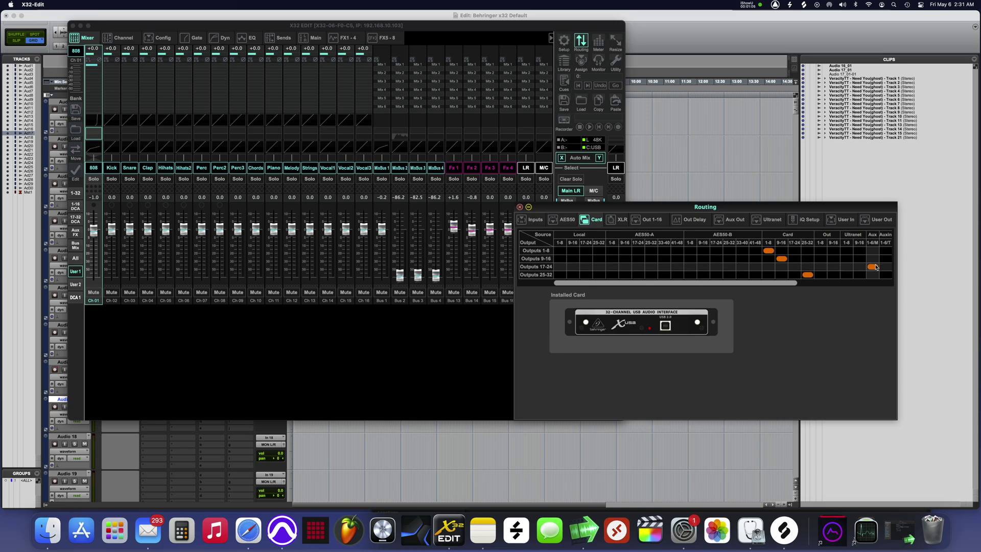
left_click(633, 221)
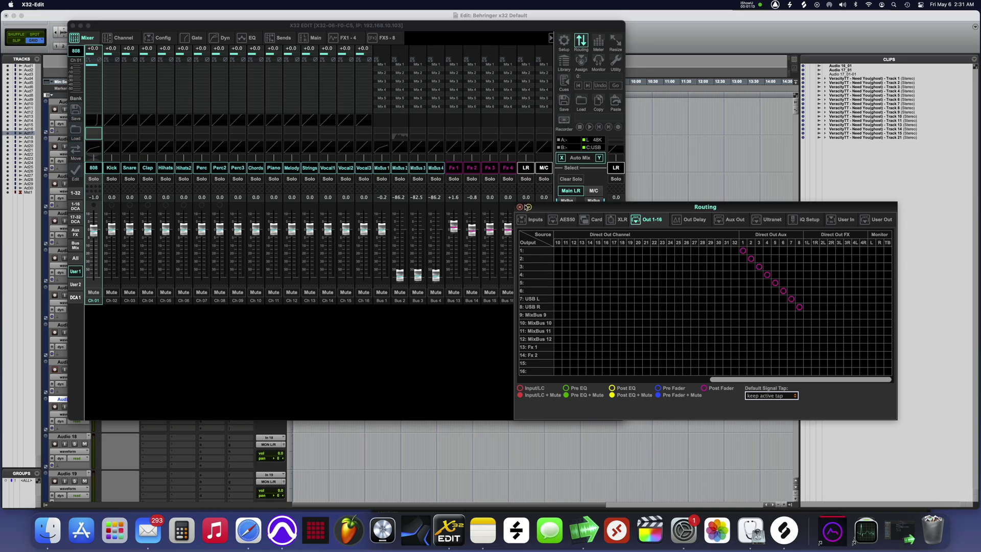
left_click(521, 207)
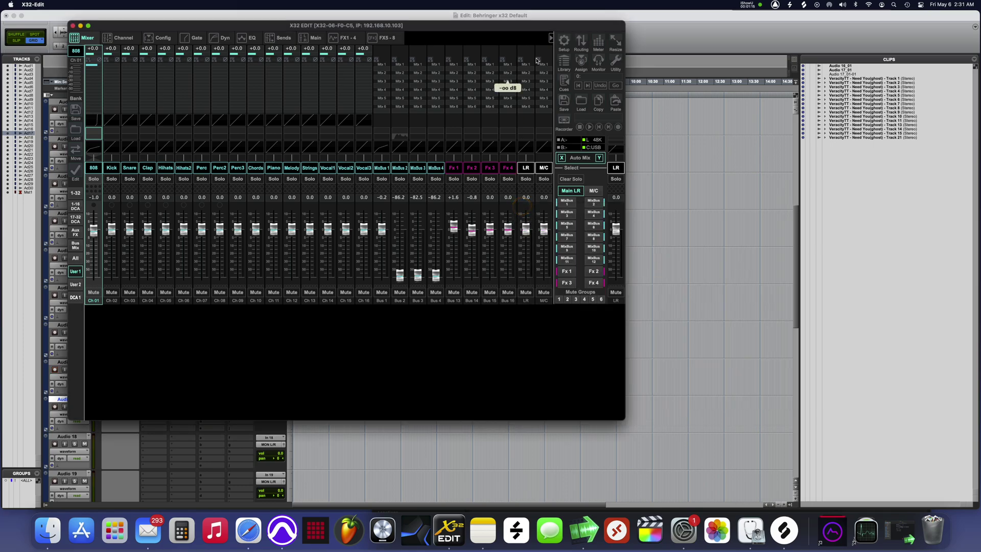
Step: Minimize X32-Edit and keep Pro Tools track Audio 4 routed to Out 4 (Mono)
left_click_drag(493, 31, 673, 90)
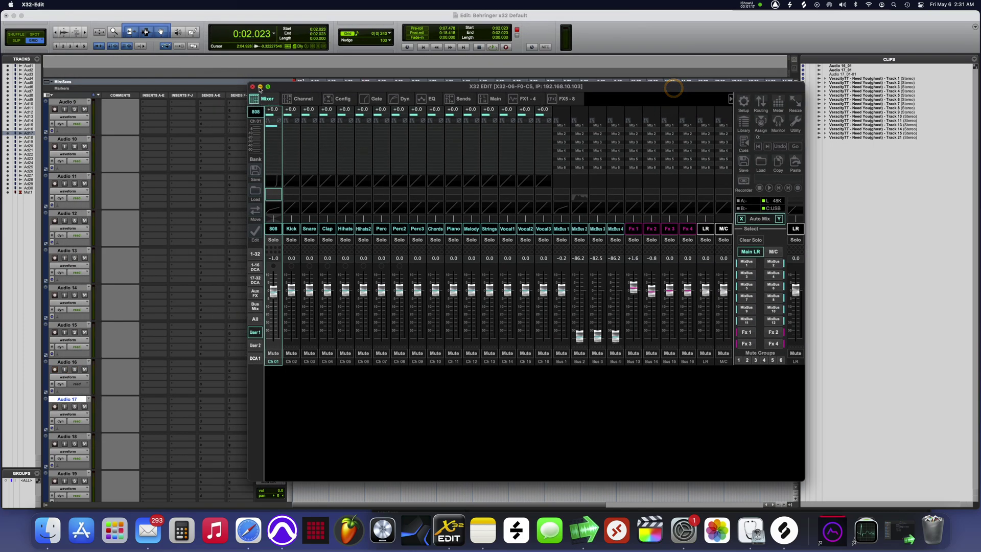
left_click(260, 87)
scroll(349, 233, "up", 8)
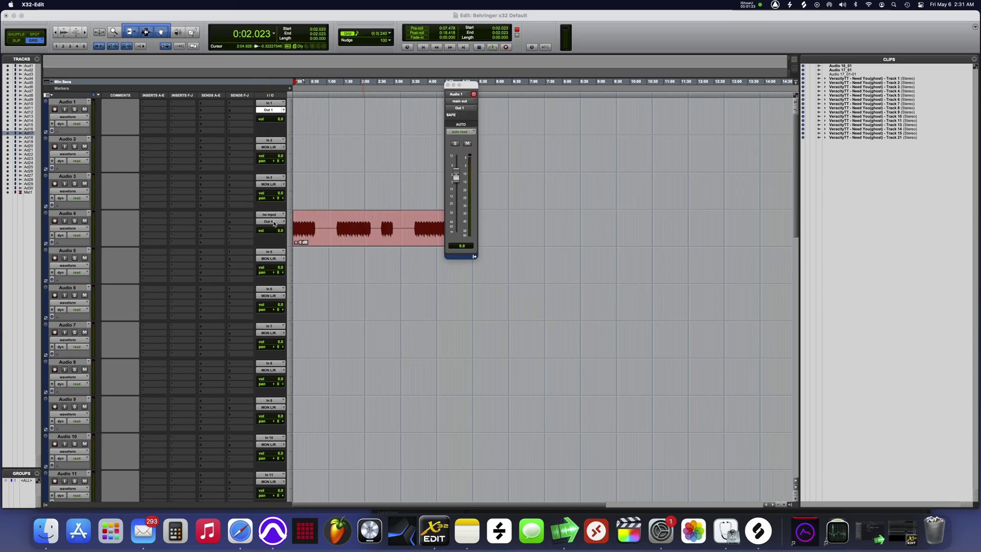
left_click(275, 223)
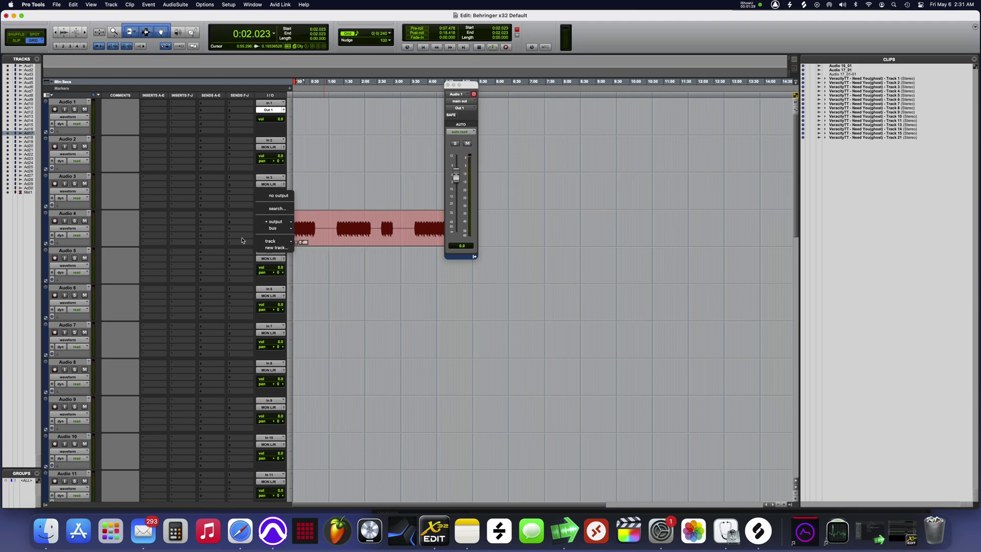
mouse_move(285, 221)
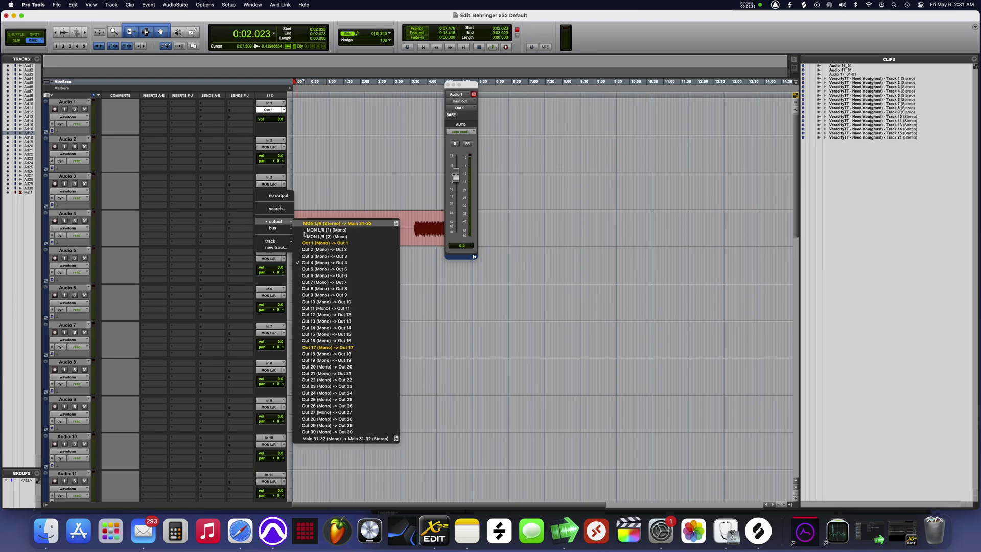
left_click(314, 262)
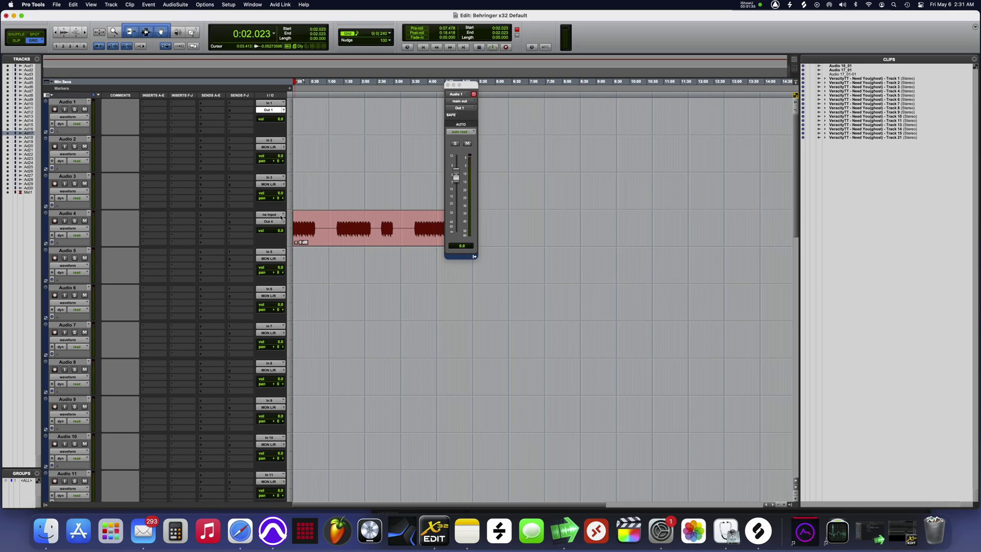
Step: Change the Audio 17 track name to AUX and confirm with OK
scroll(281, 218, "down", 10)
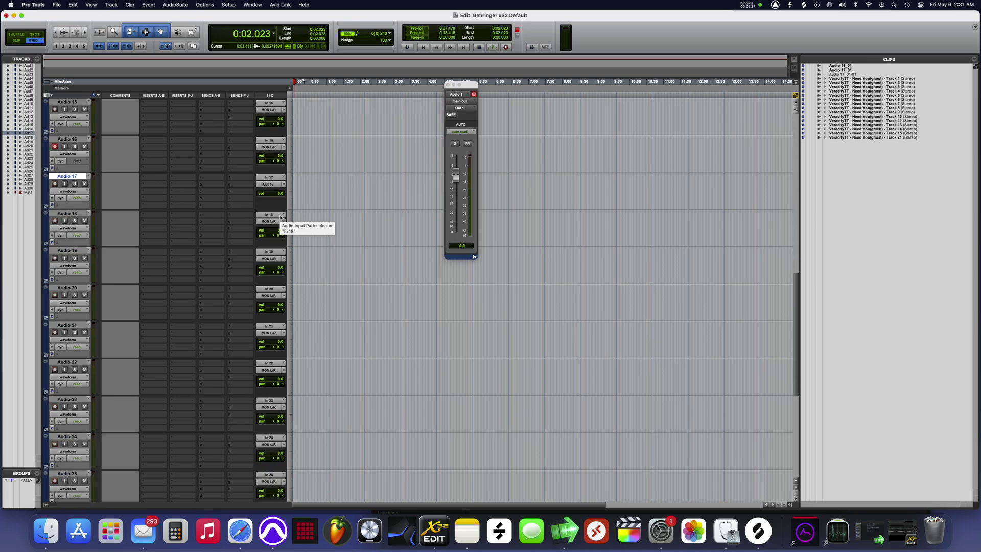
scroll(281, 218, "up", 3)
double_click(79, 289)
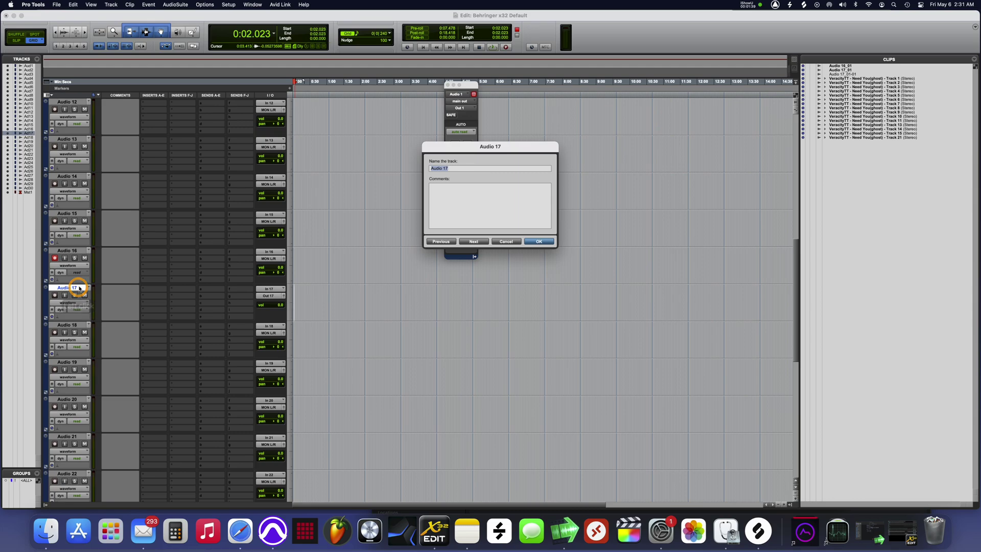
type("AUX")
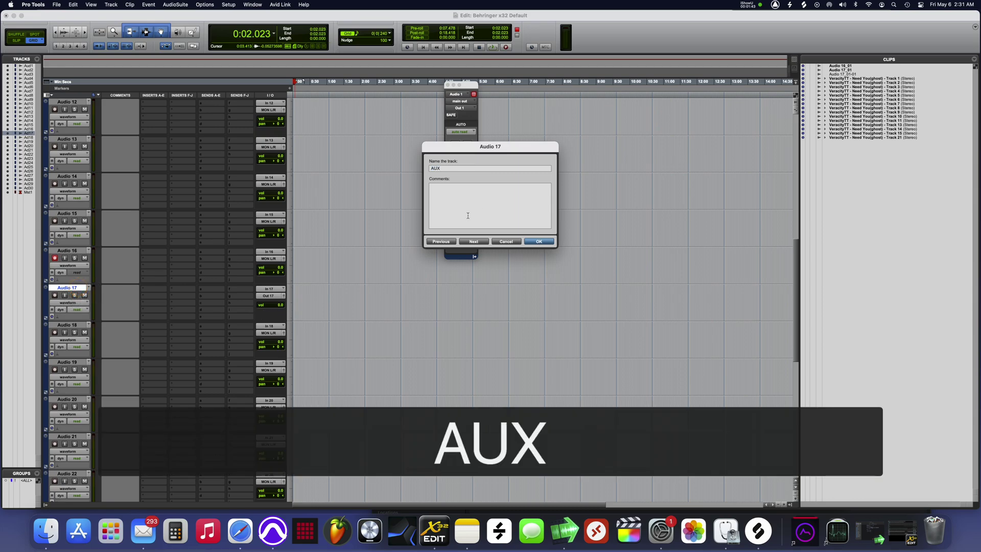
left_click(534, 241)
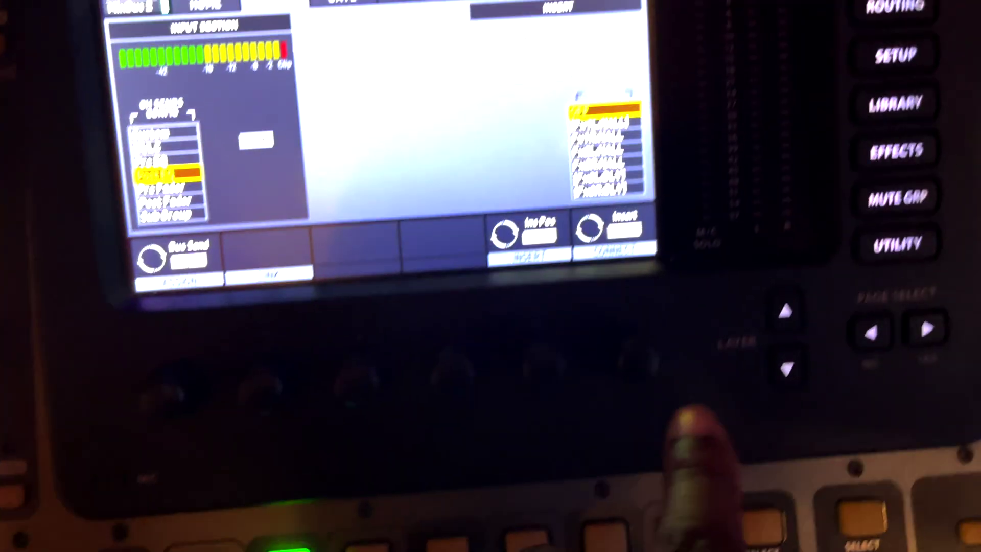
Step: Connect Aux 2 as MixBus 2's insert in the Post position
scroll(577, 403, "down", 12)
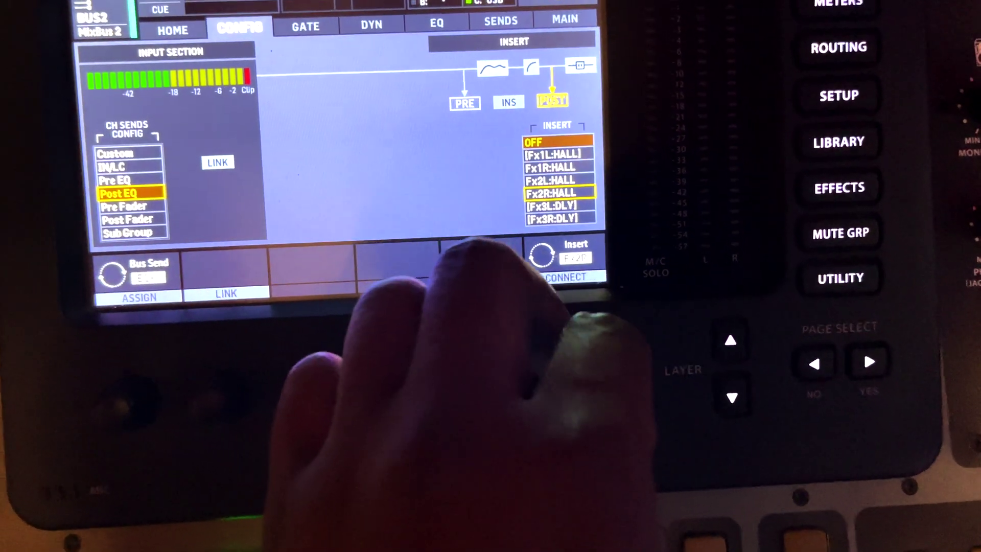
scroll(562, 332, "down", 6)
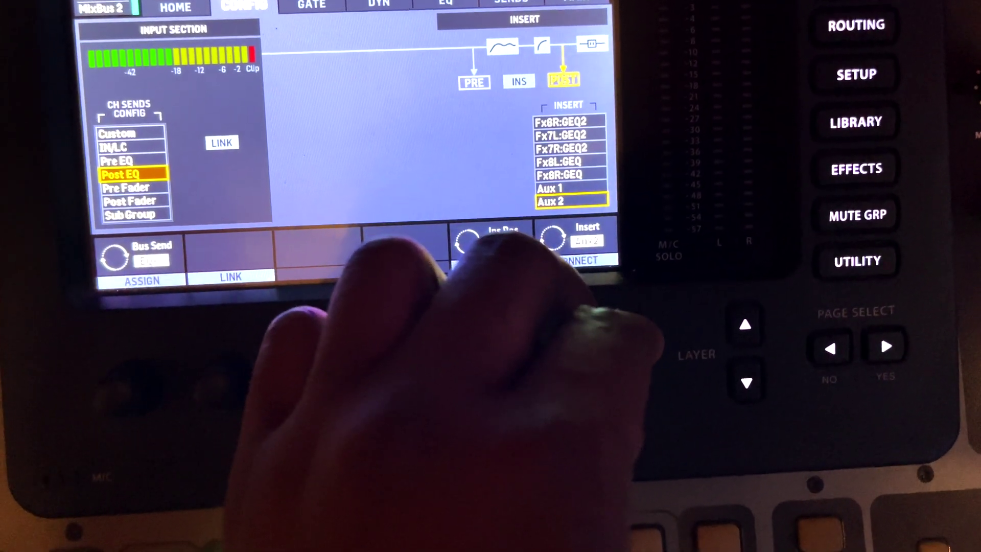
left_click(562, 333)
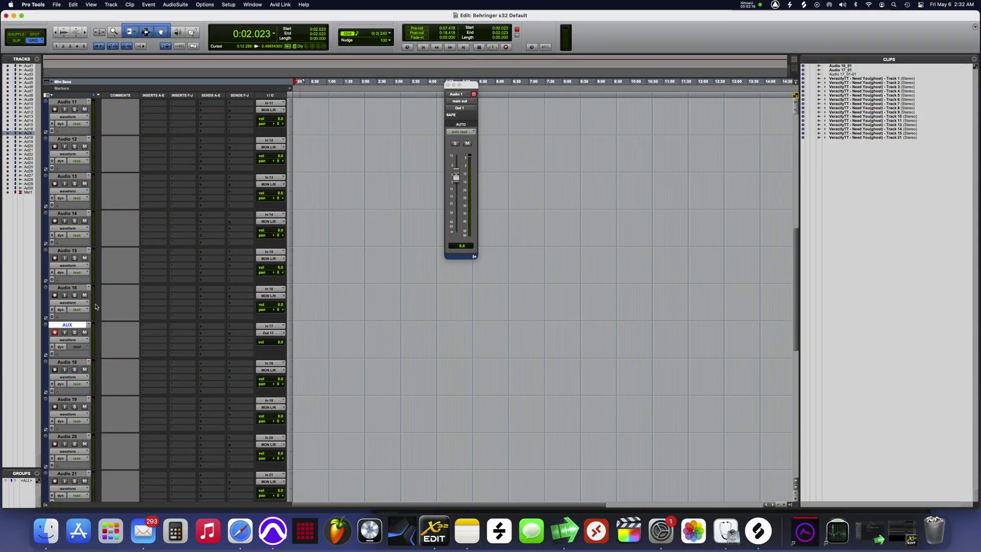
Step: Mute the AUX track and record about 19 seconds of aux signal, then stop
left_click(84, 333)
left_click(495, 47)
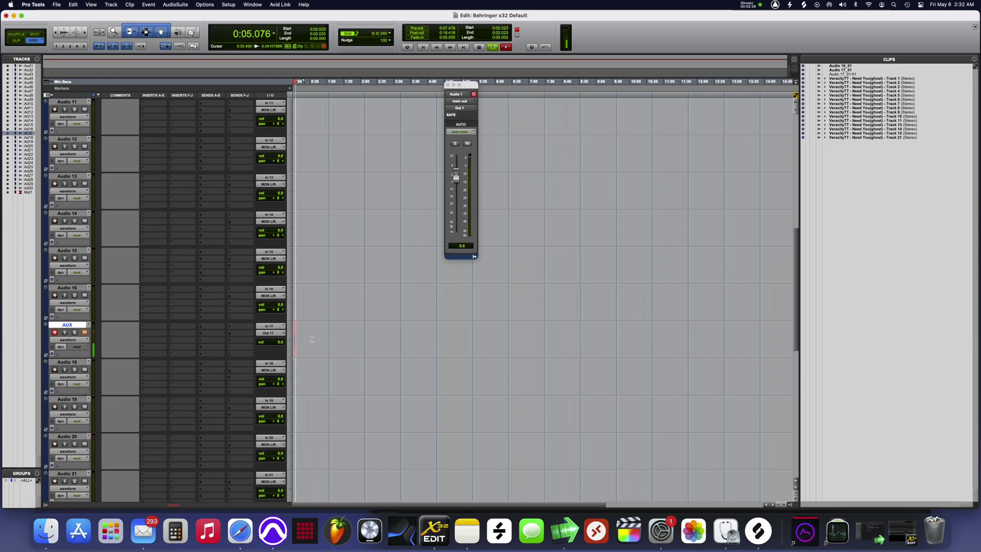
scroll(314, 353, "up", 1)
scroll(319, 361, "up", 5)
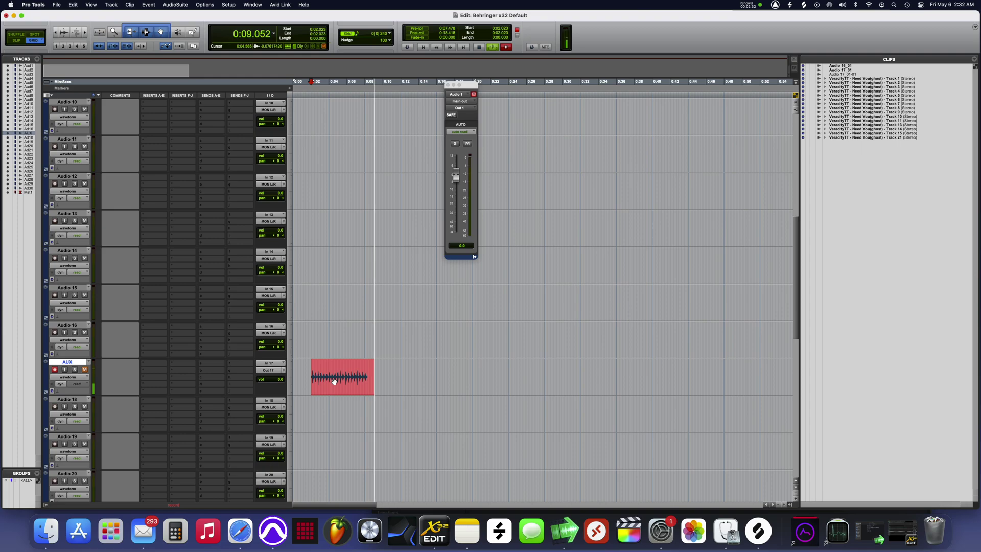
scroll(334, 382, "up", 9)
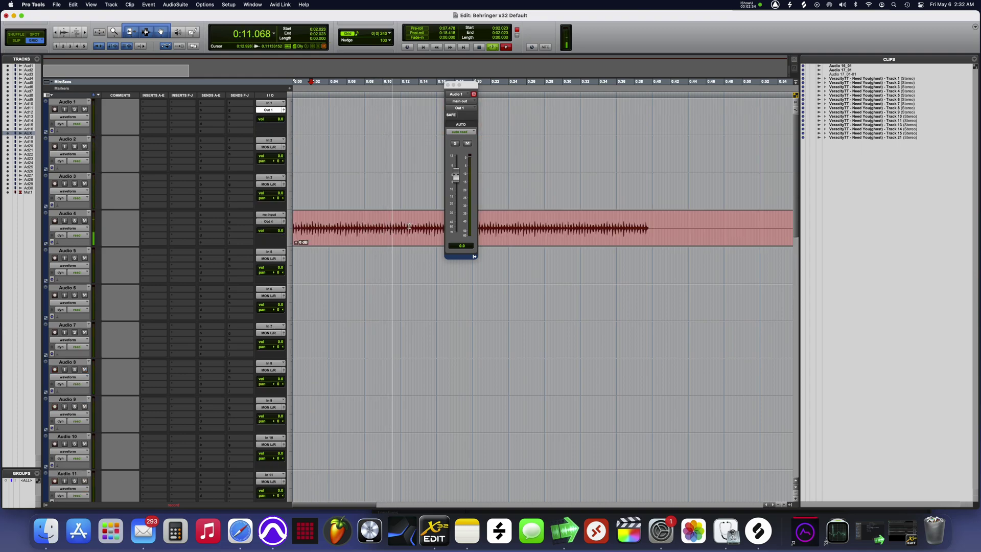
scroll(357, 307, "down", 11)
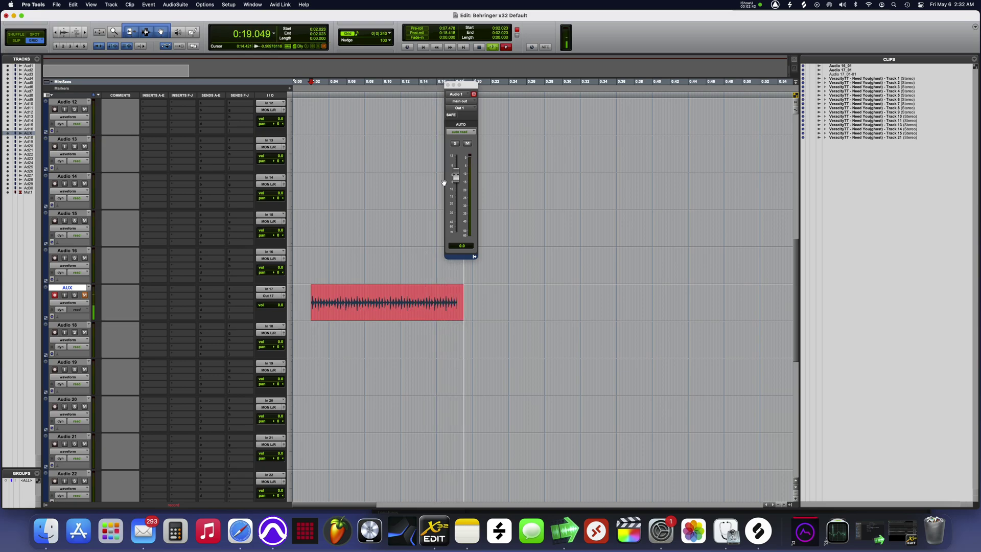
left_click(480, 48)
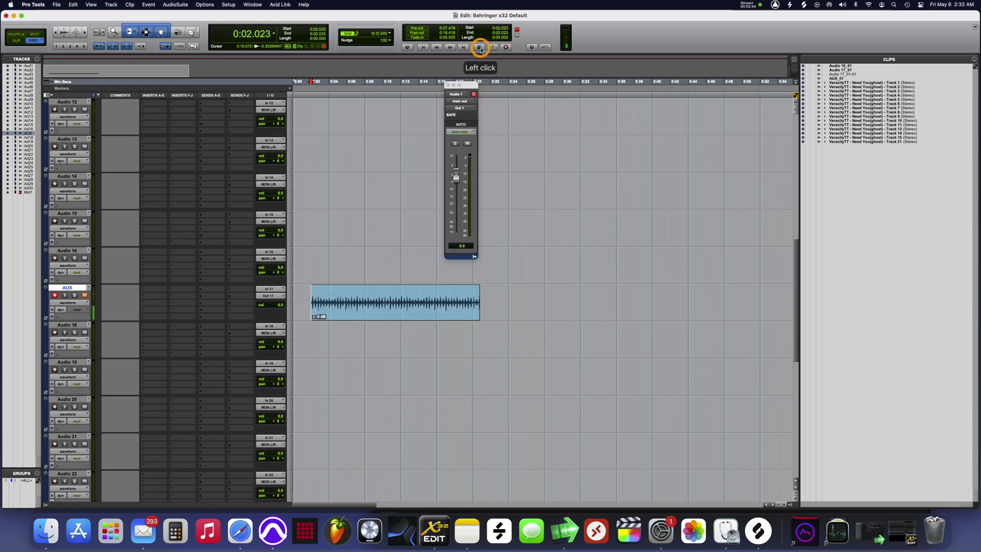